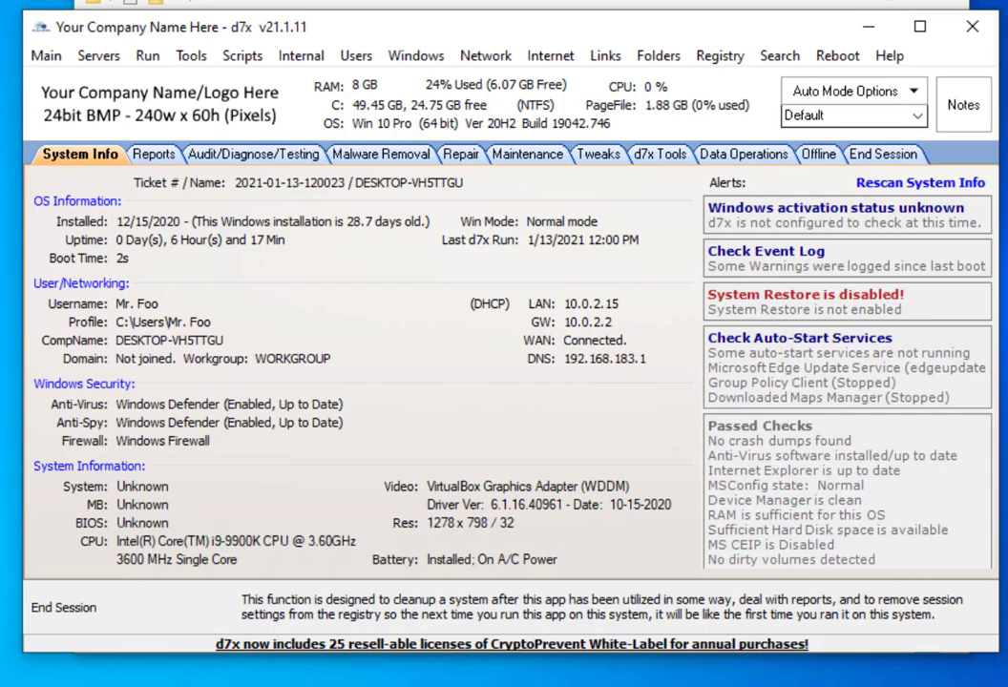
# Review the d7x app configuration's session path and file settings, closing without changes
pyautogui.click(46, 57)
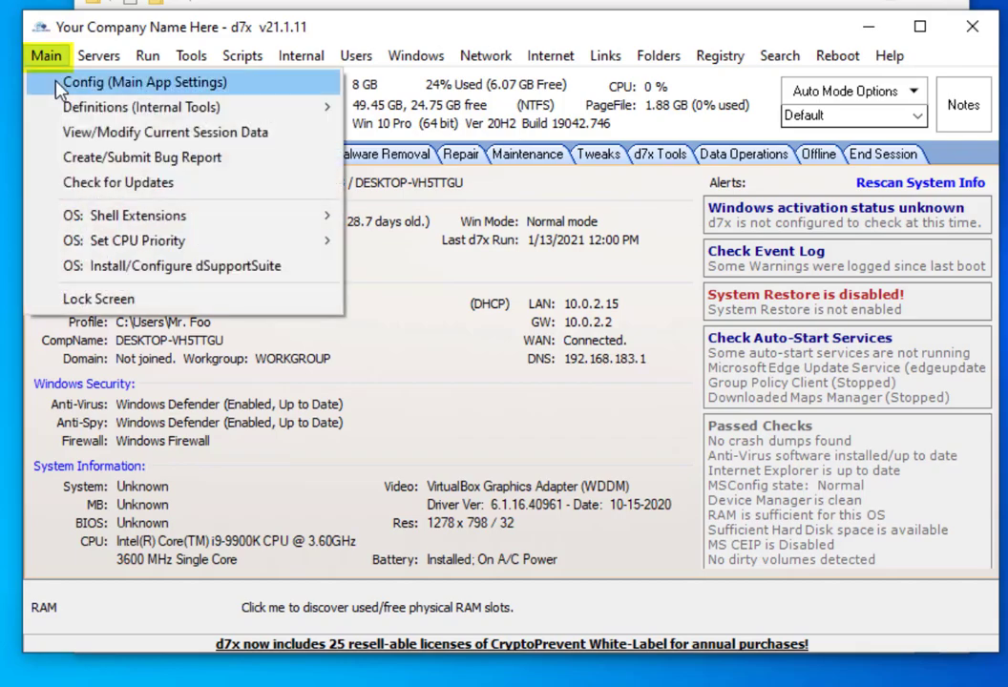
pyautogui.click(67, 81)
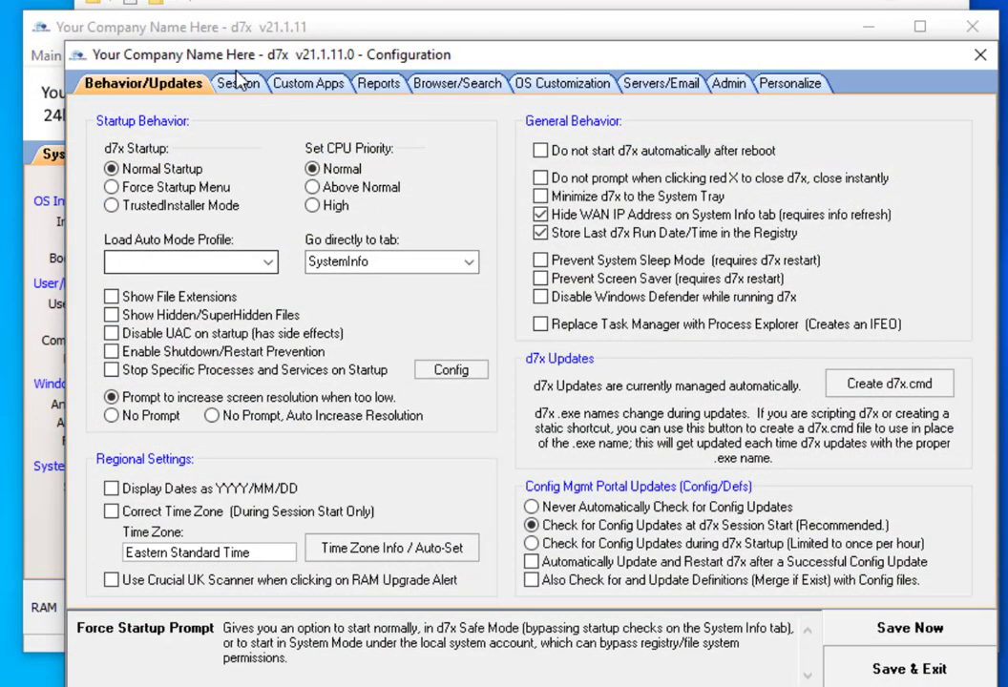
pyautogui.click(232, 84)
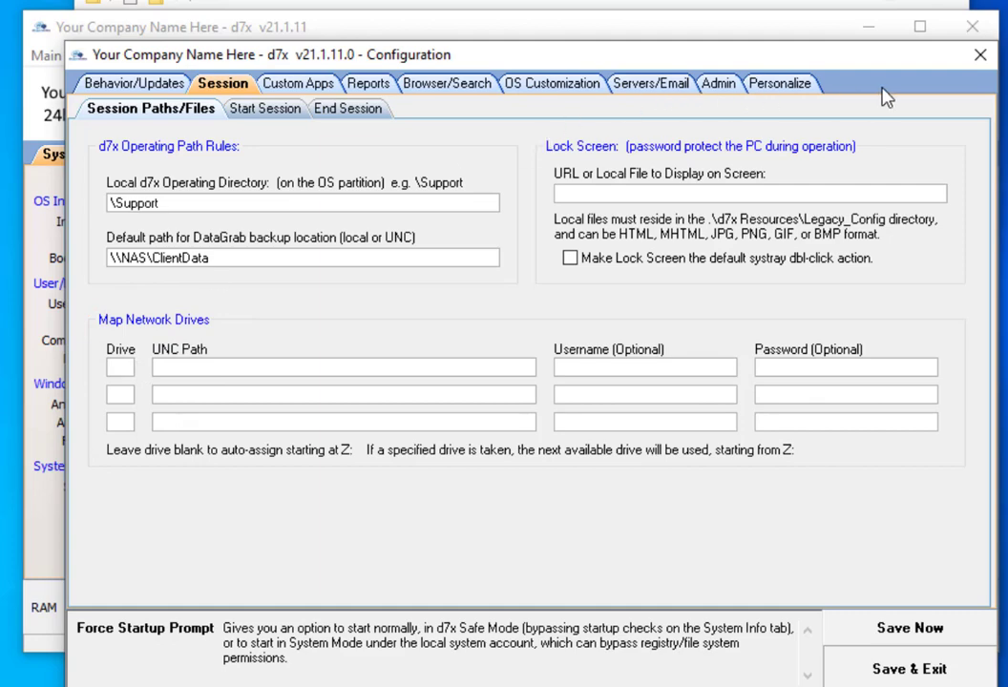
pyautogui.click(978, 59)
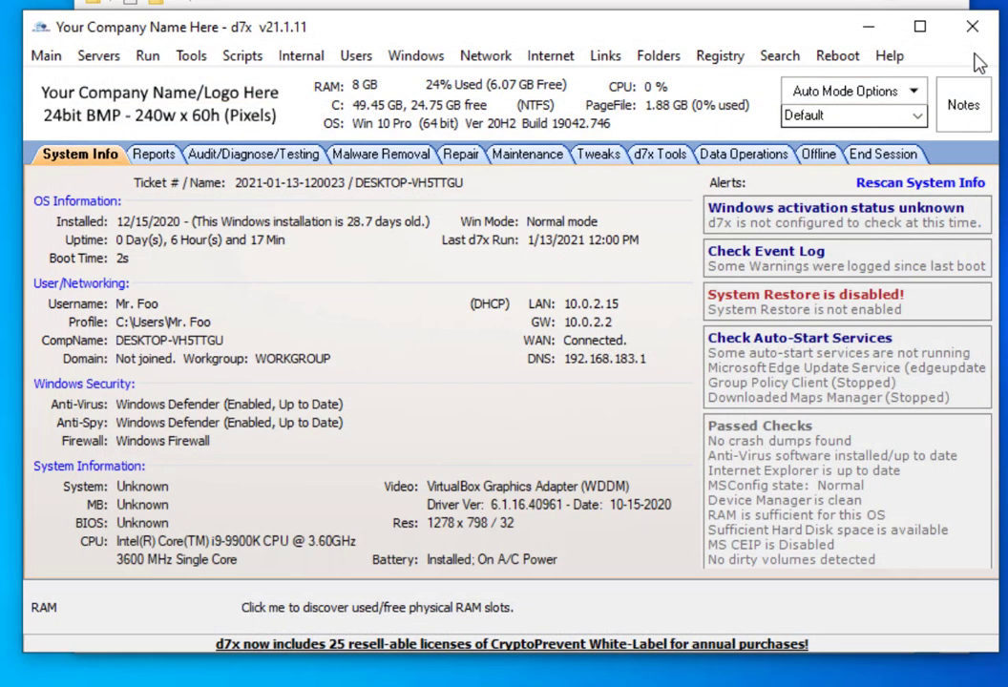
# Set the End Session option to Close and Delete d7x and All Tools and save settings
pyautogui.click(885, 156)
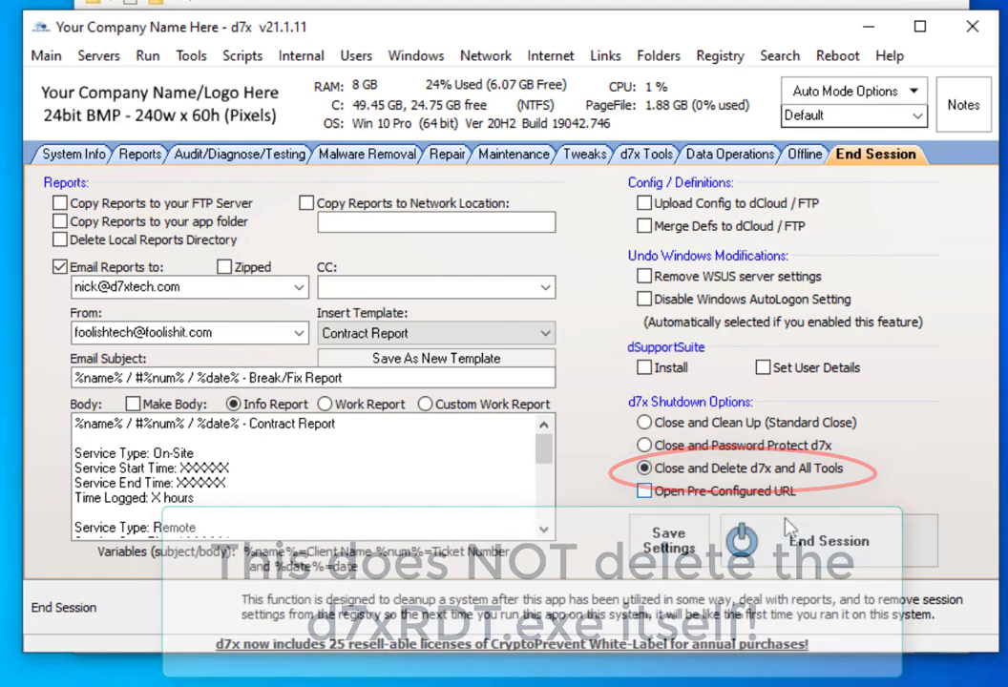
pyautogui.click(668, 550)
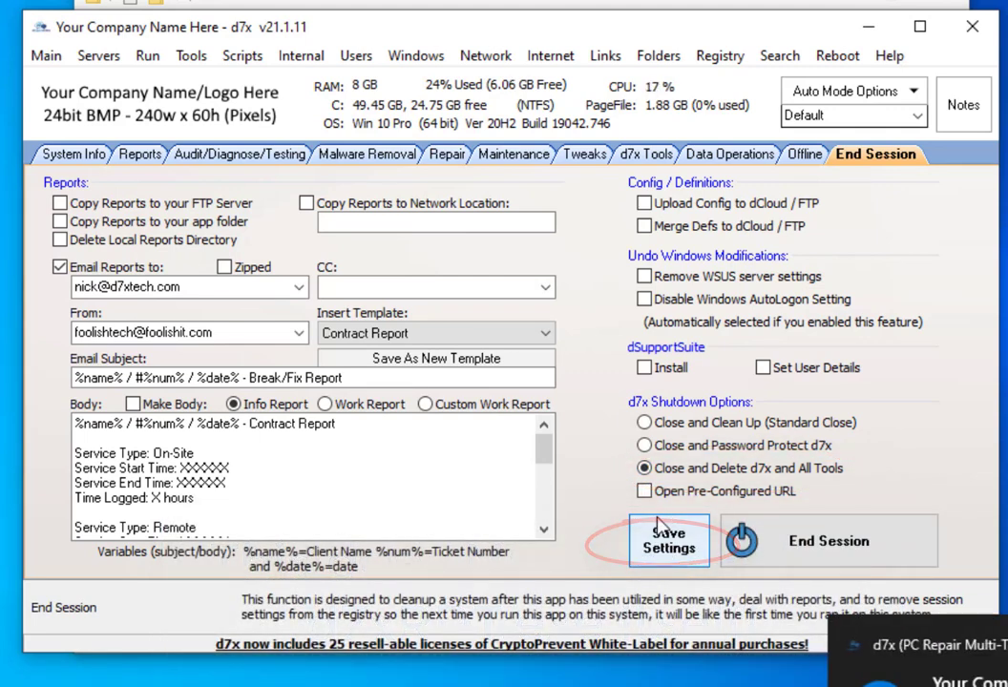
pyautogui.click(98, 56)
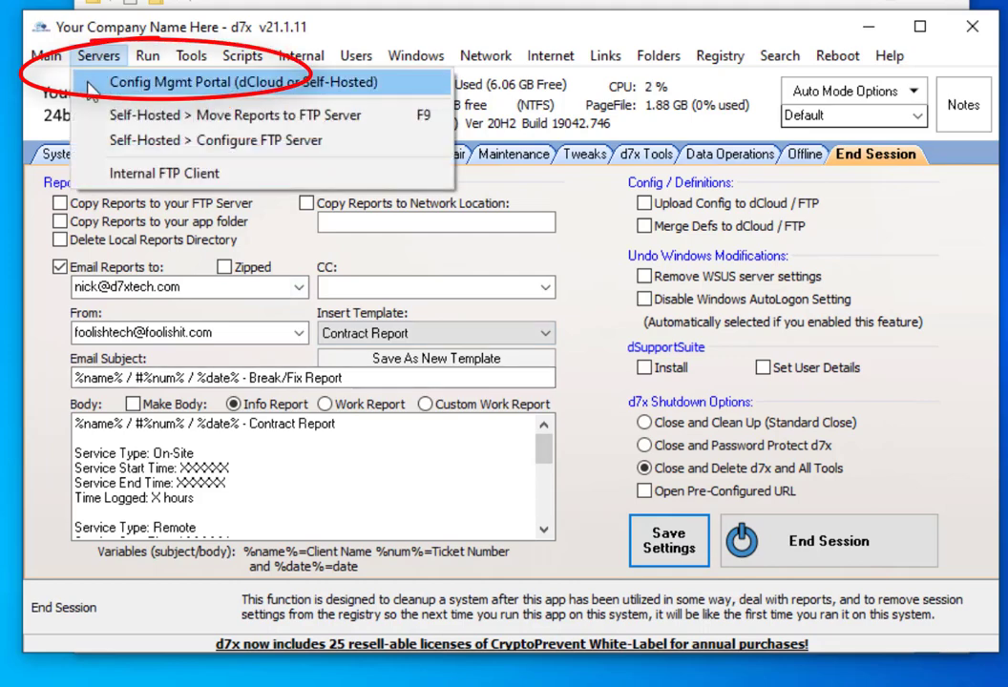
# Upload the local configuration to the dCloud server from Config Mgmt Portal as Starter Config
pyautogui.click(91, 84)
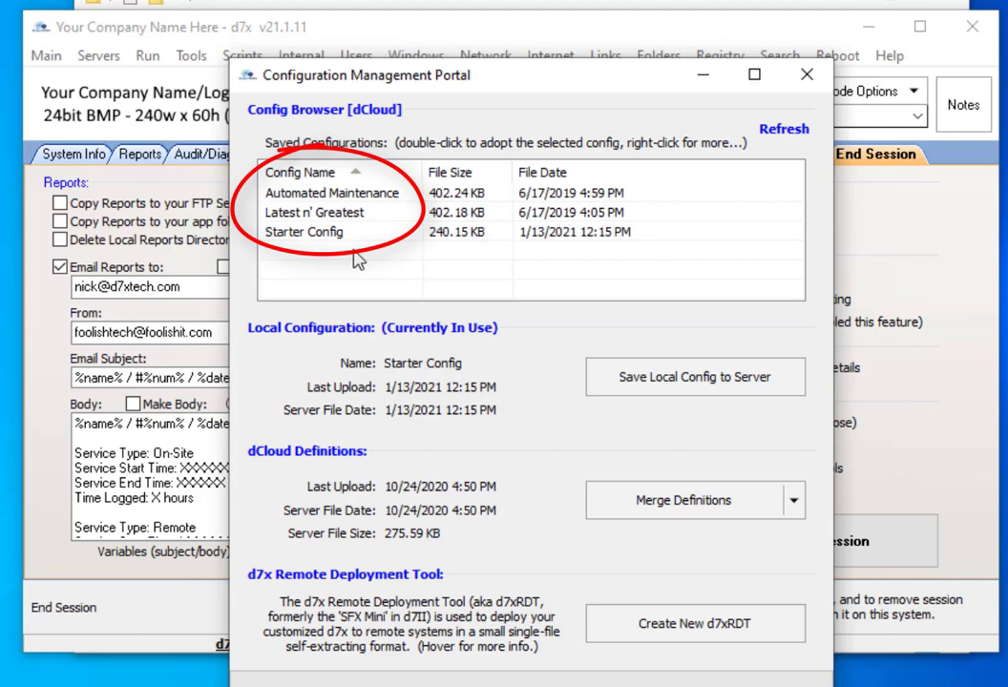
pyautogui.click(670, 380)
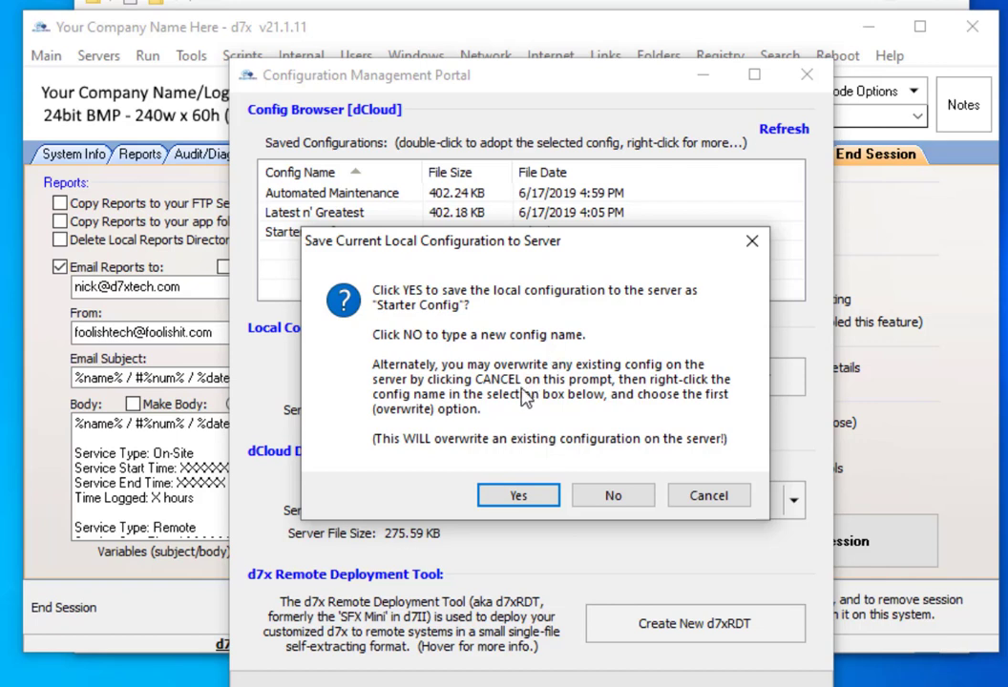
pyautogui.click(508, 506)
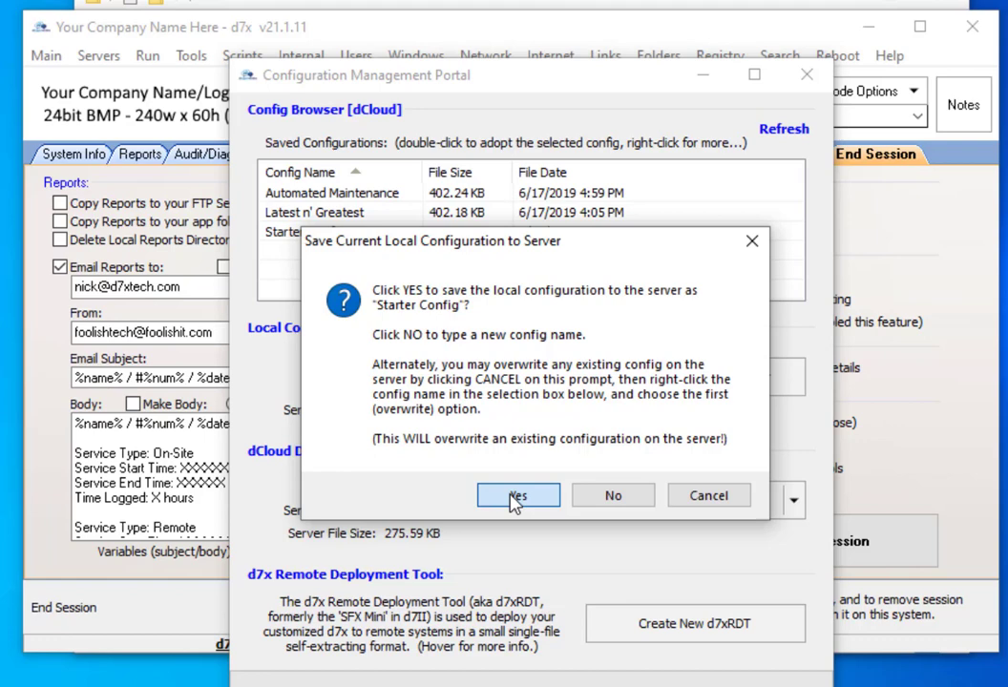
pyautogui.click(516, 498)
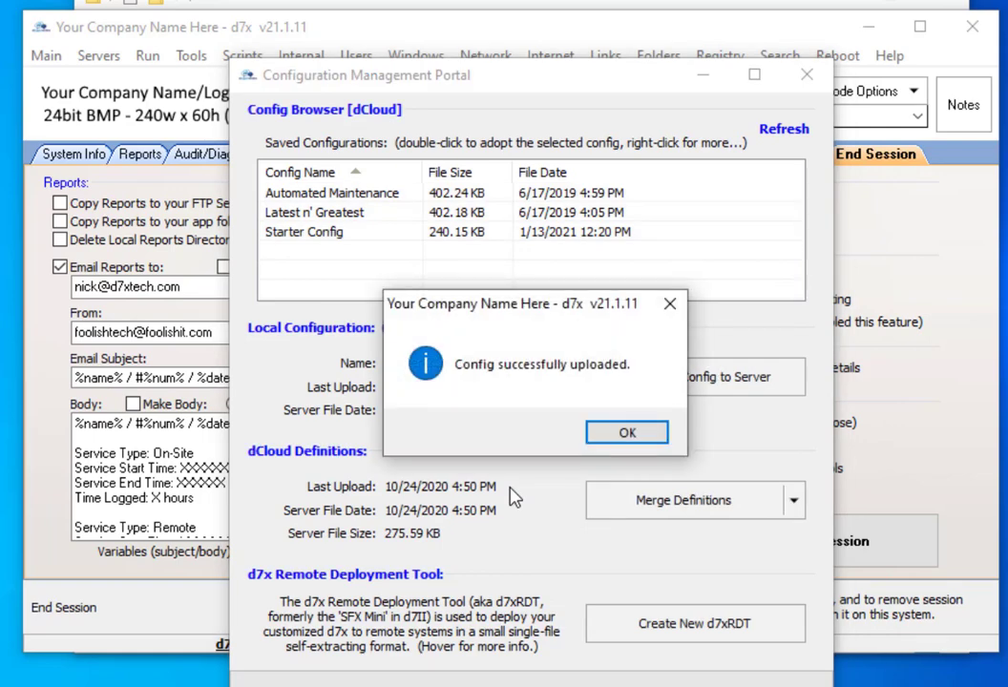
pyautogui.click(598, 438)
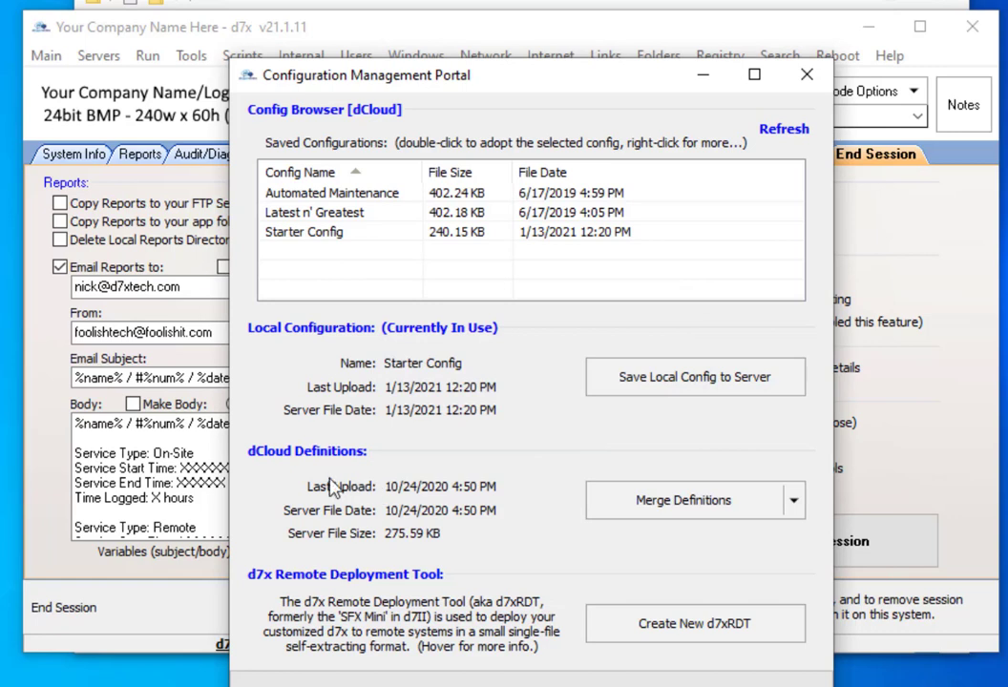
# Choose Upload Only under Merge Definitions to overwrite the dCloud definitions with the local ones
pyautogui.click(793, 501)
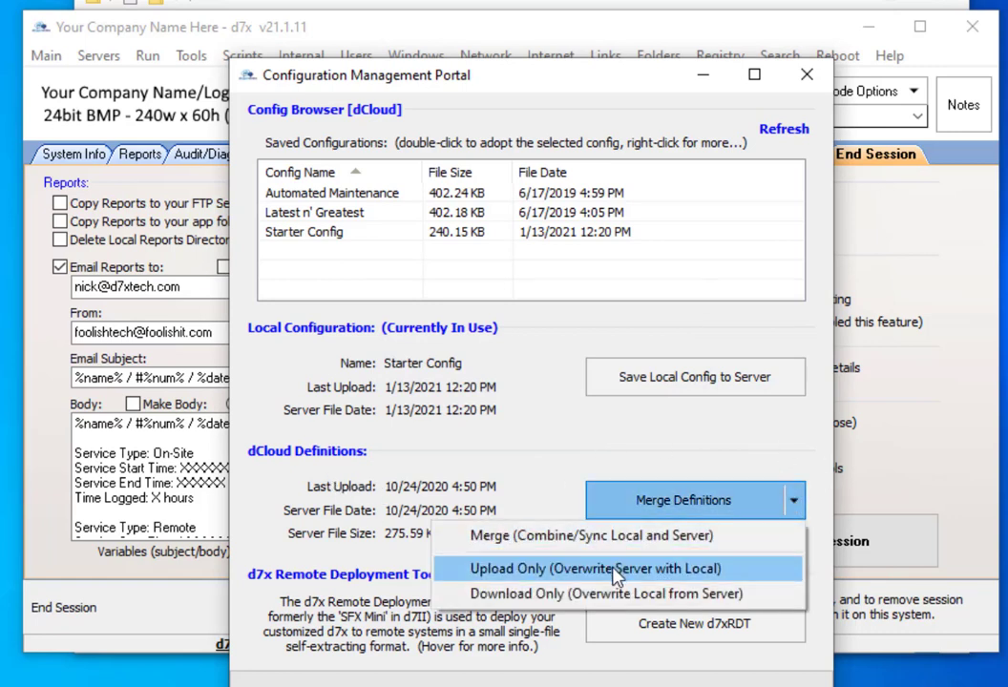
pyautogui.click(576, 570)
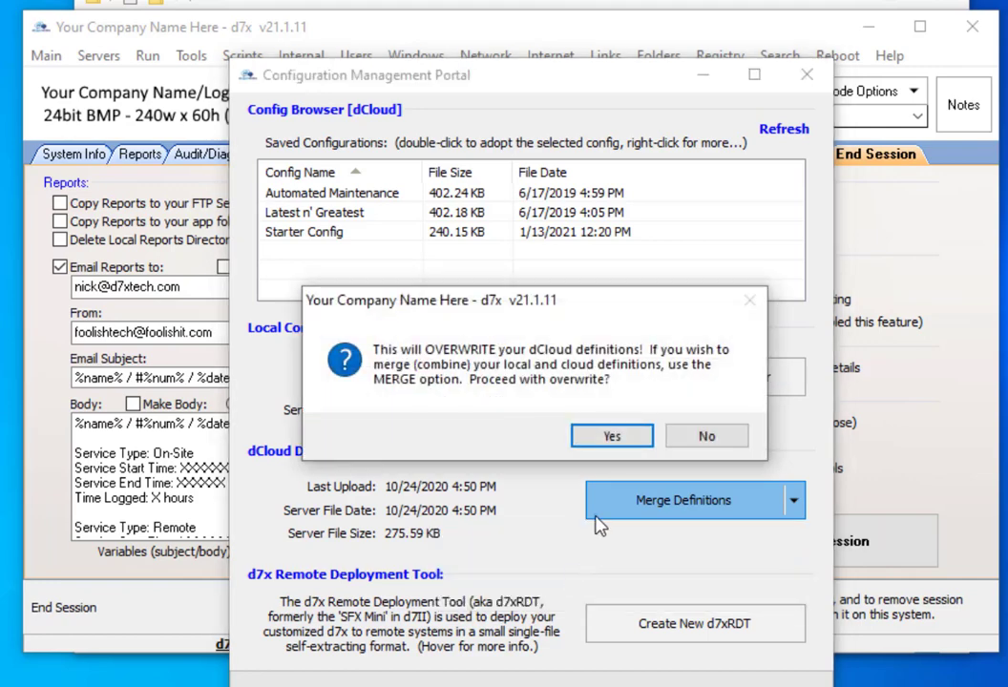
pyautogui.click(618, 439)
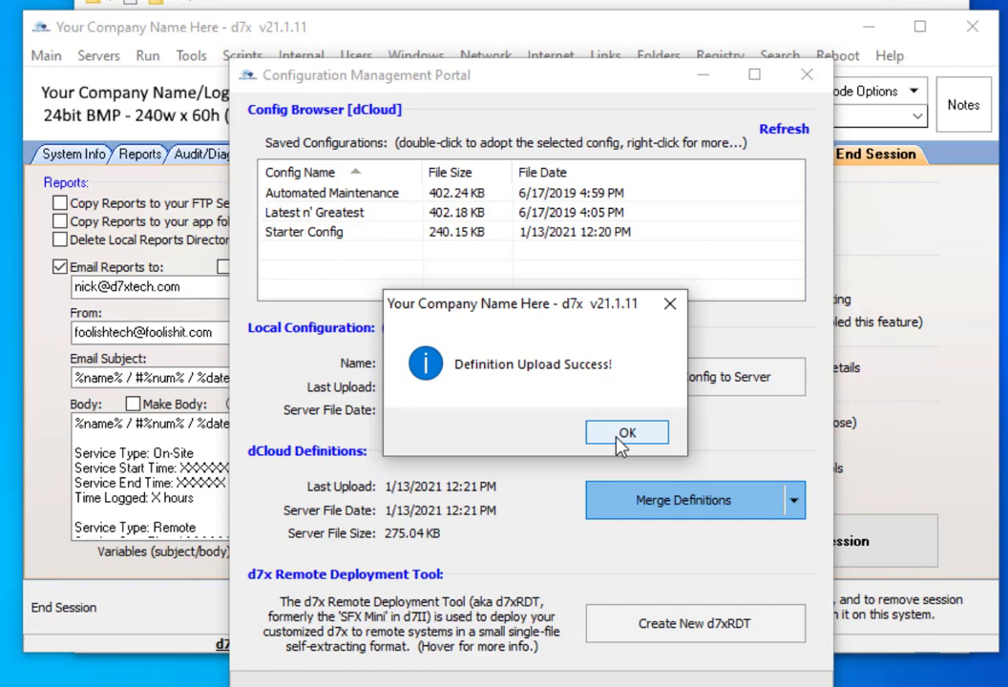
pyautogui.click(626, 434)
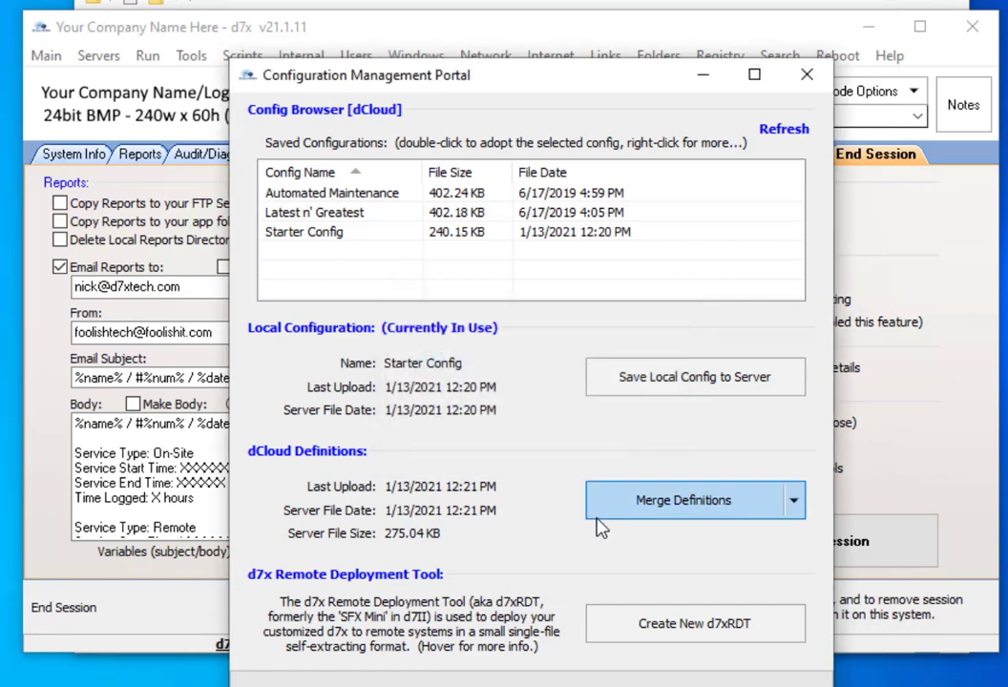
# Build a d7xRDT tool with No Password Required, the Starter Config, and no extra command-line arguments
pyautogui.click(623, 649)
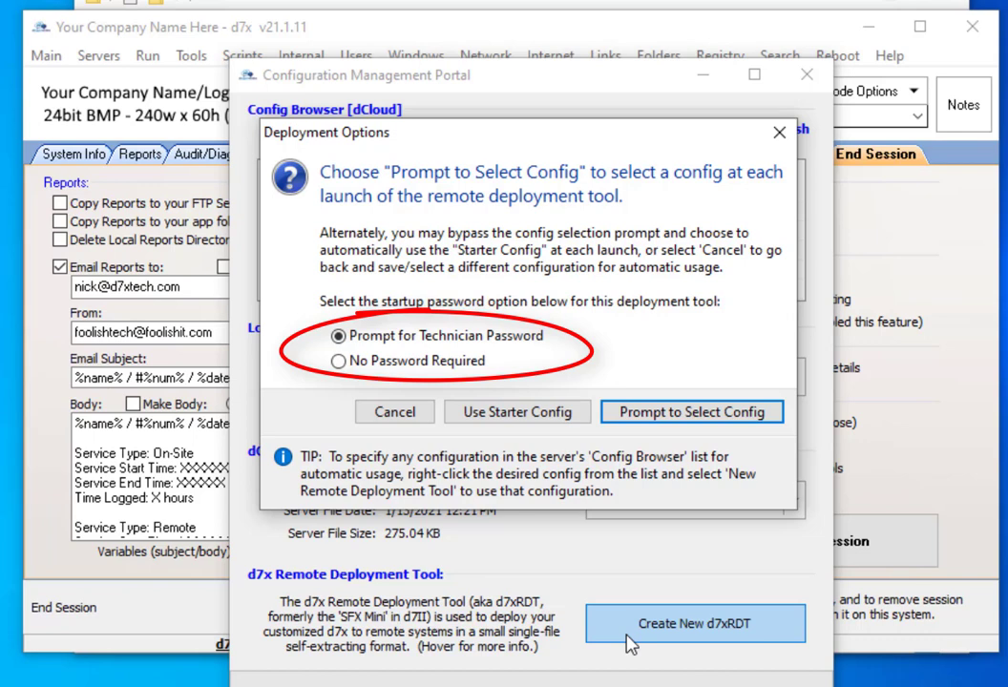
pyautogui.click(428, 363)
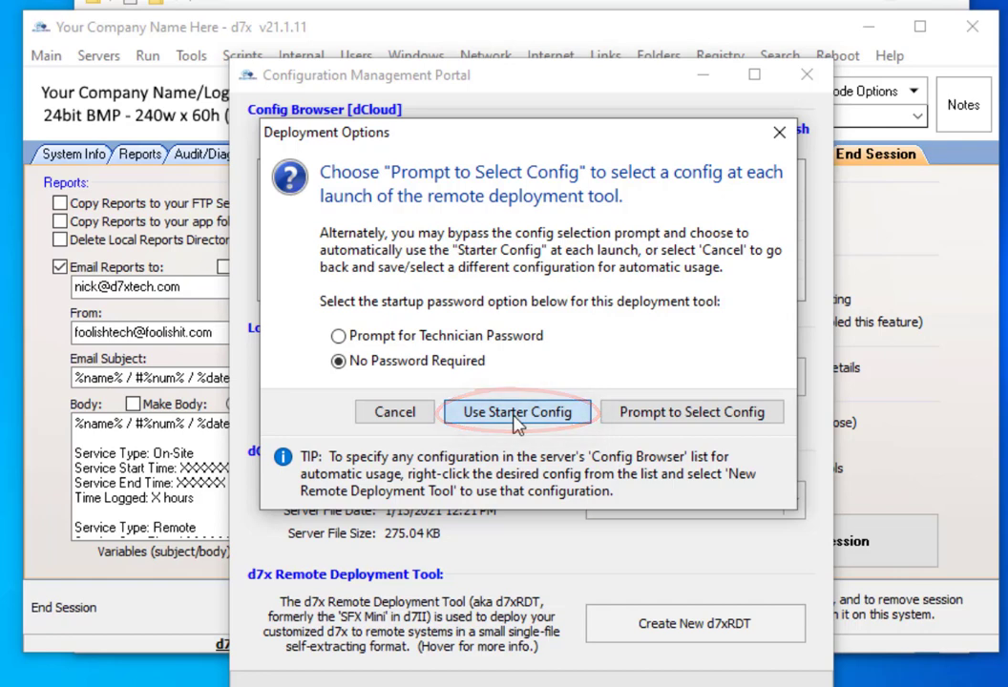
pyautogui.click(516, 423)
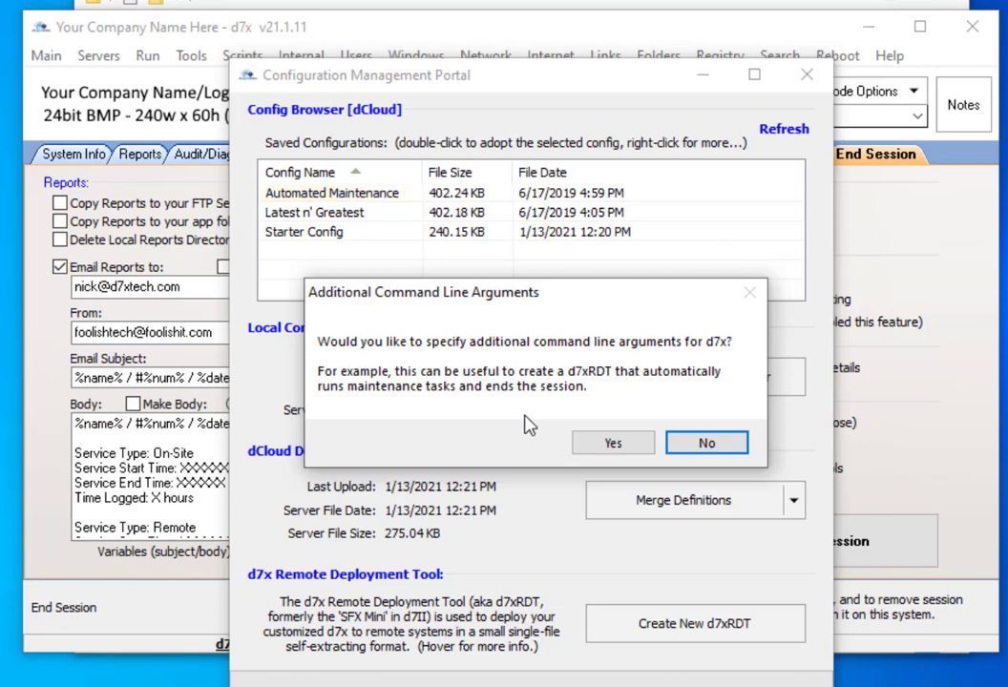
pyautogui.click(711, 449)
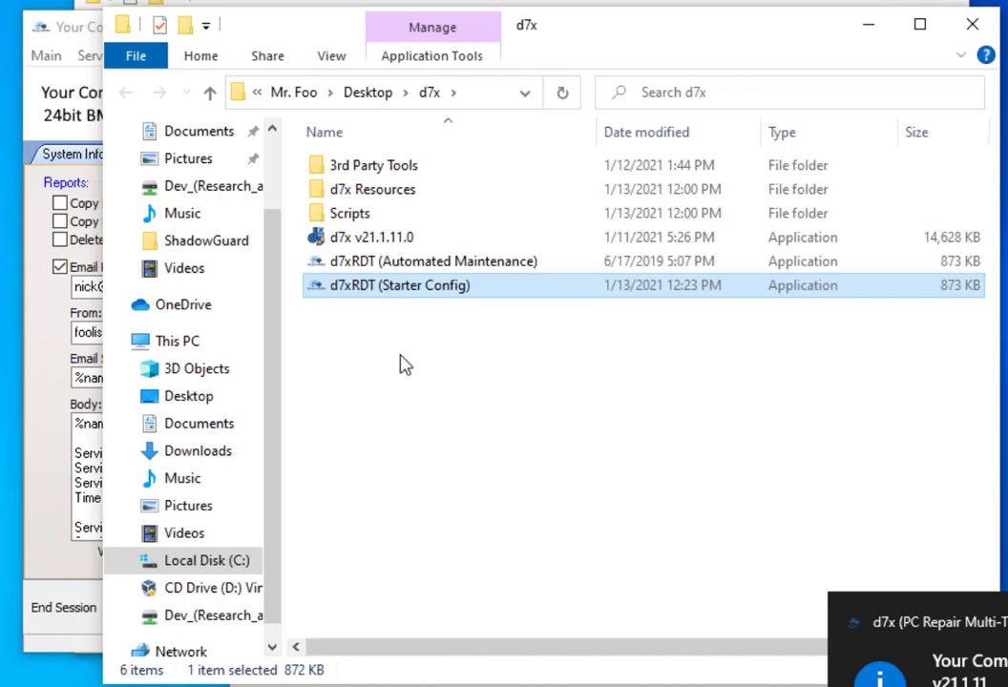
# Locate the new d7xRDT (Starter Config) file in Desktop > d7x, then return to the d7x window
pyautogui.moveTo(412, 305)
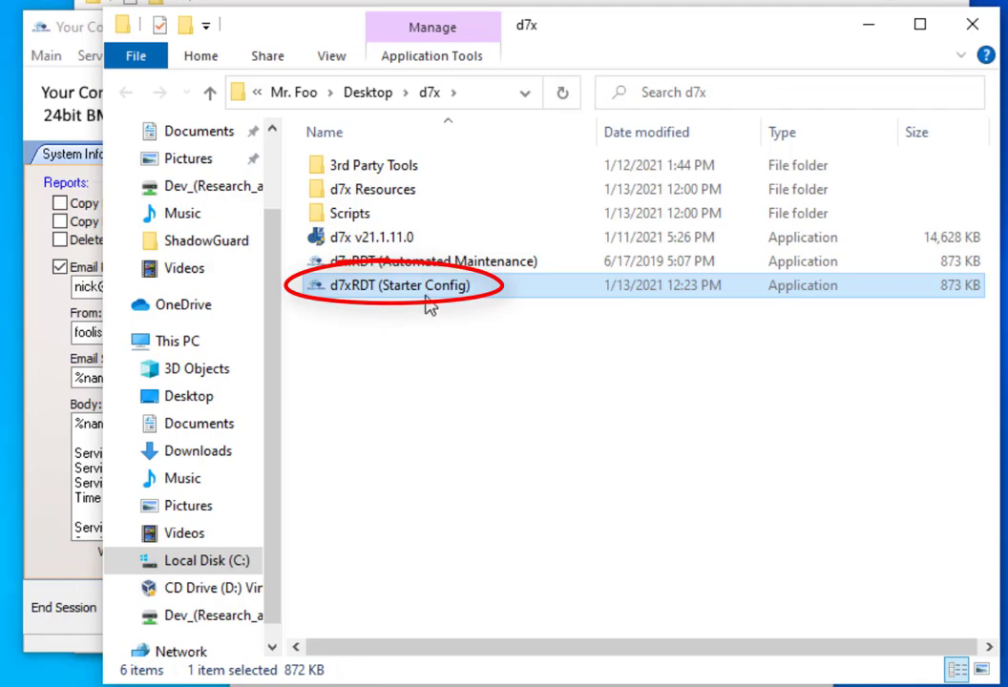
pyautogui.click(84, 40)
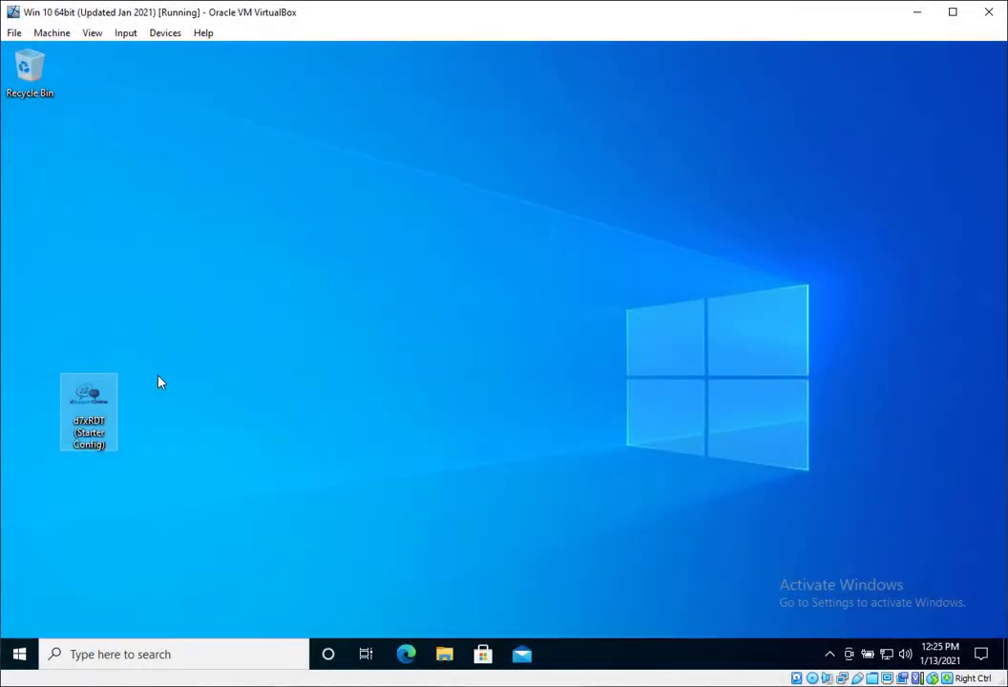
# On the VM, run the d7xRDT (Starter Config) tool with admin approval and Save & Continue the new session
pyautogui.moveTo(96, 411); pyautogui.dragTo(189, 377)
pyautogui.moveTo(202, 411)
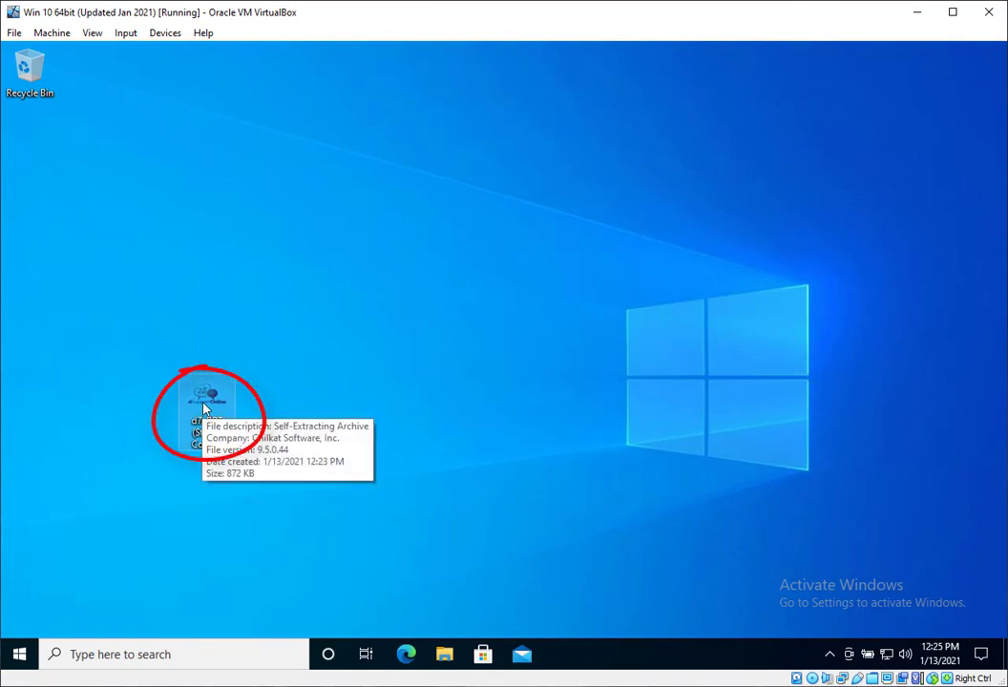
pyautogui.doubleClick(203, 409)
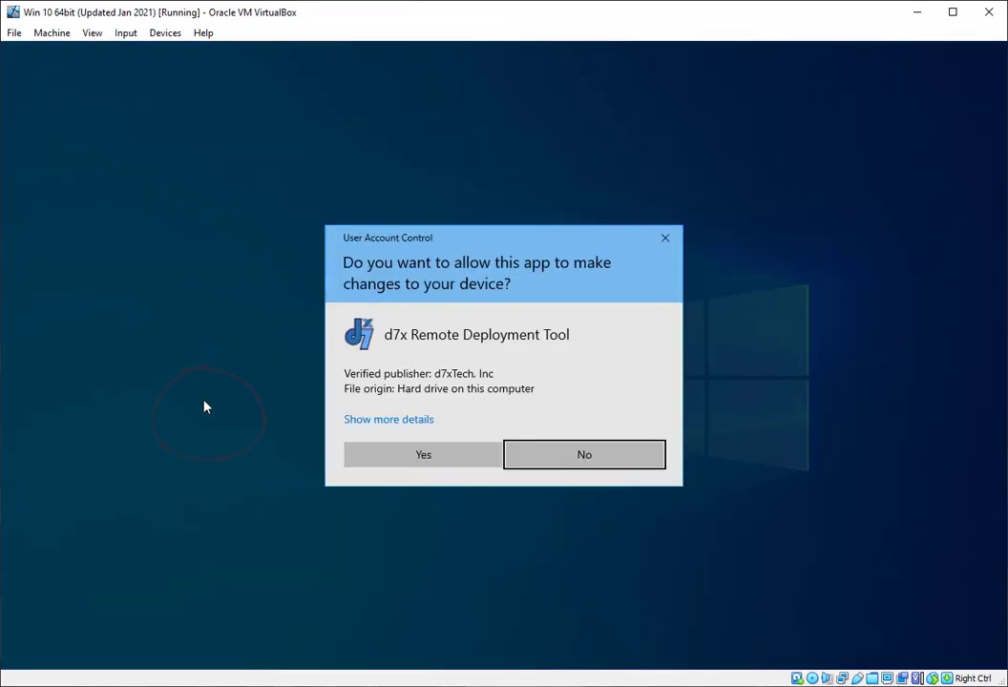
pyautogui.click(413, 455)
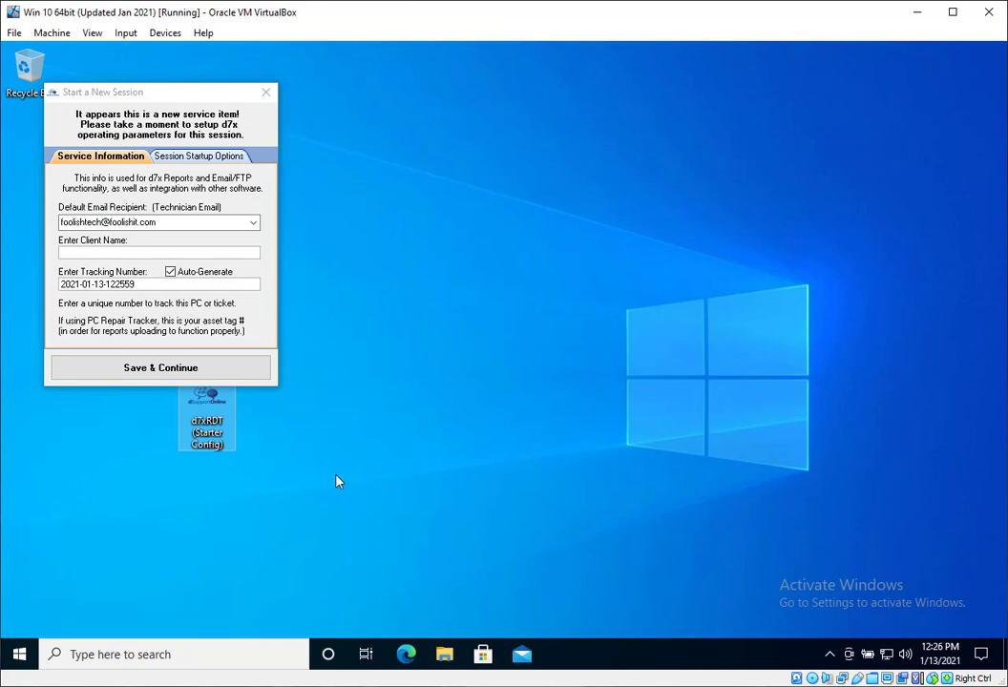
pyautogui.click(202, 371)
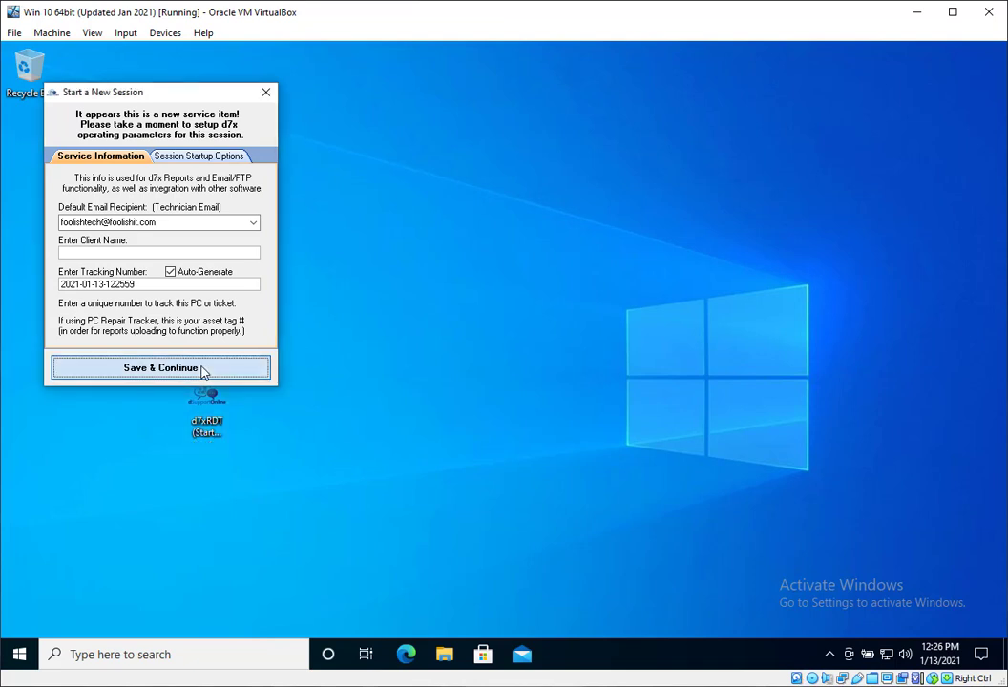
pyautogui.click(203, 371)
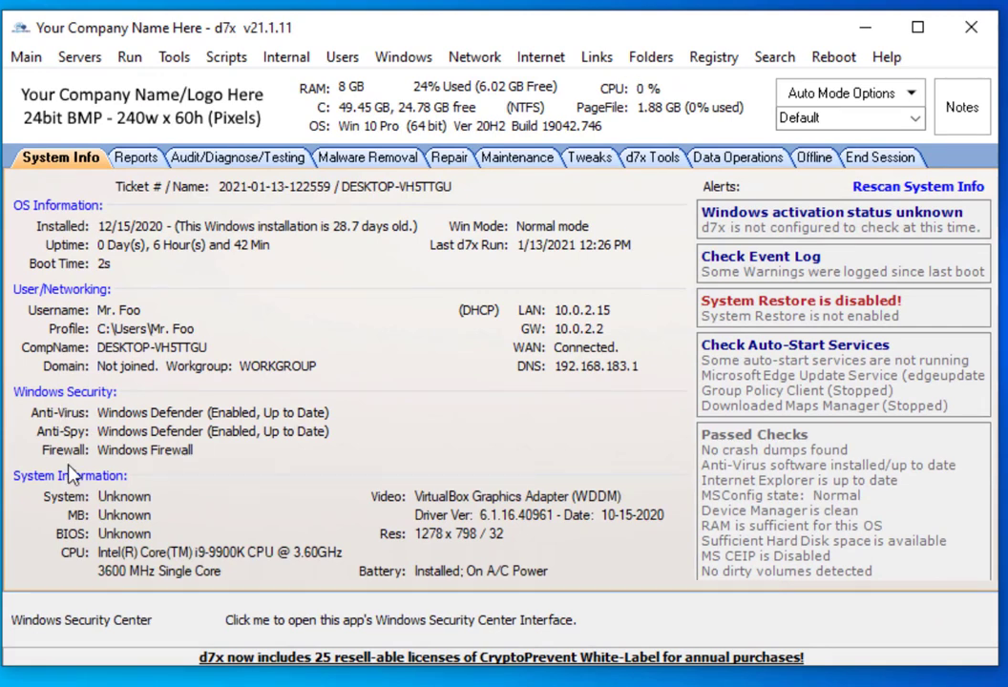
# End the d7x session, deleting the program directory but declining to shut down the PC
pyautogui.click(872, 159)
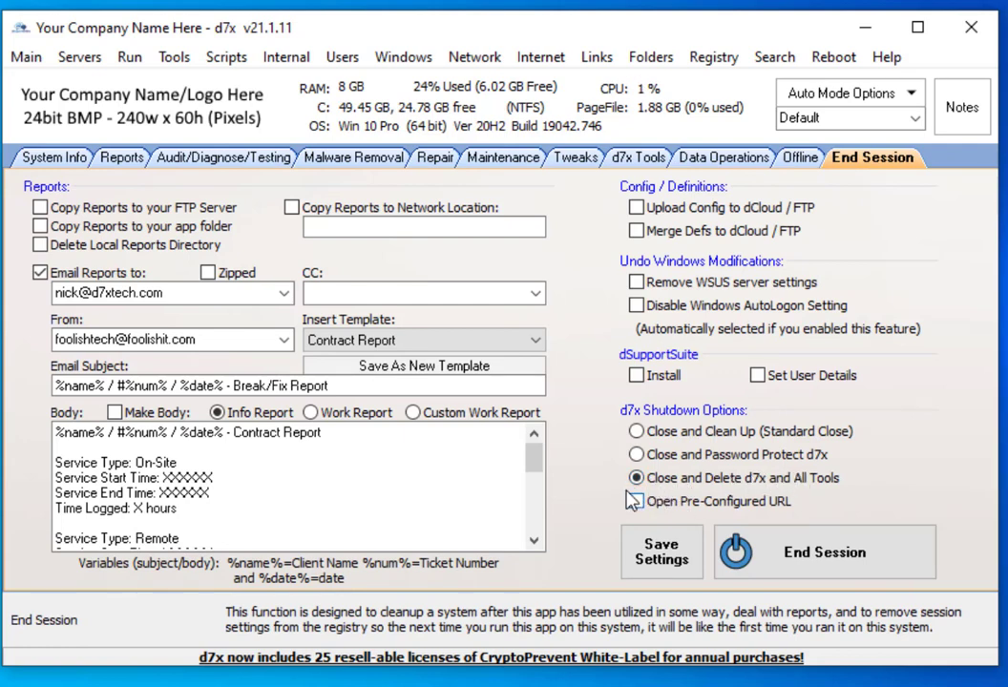
pyautogui.click(971, 26)
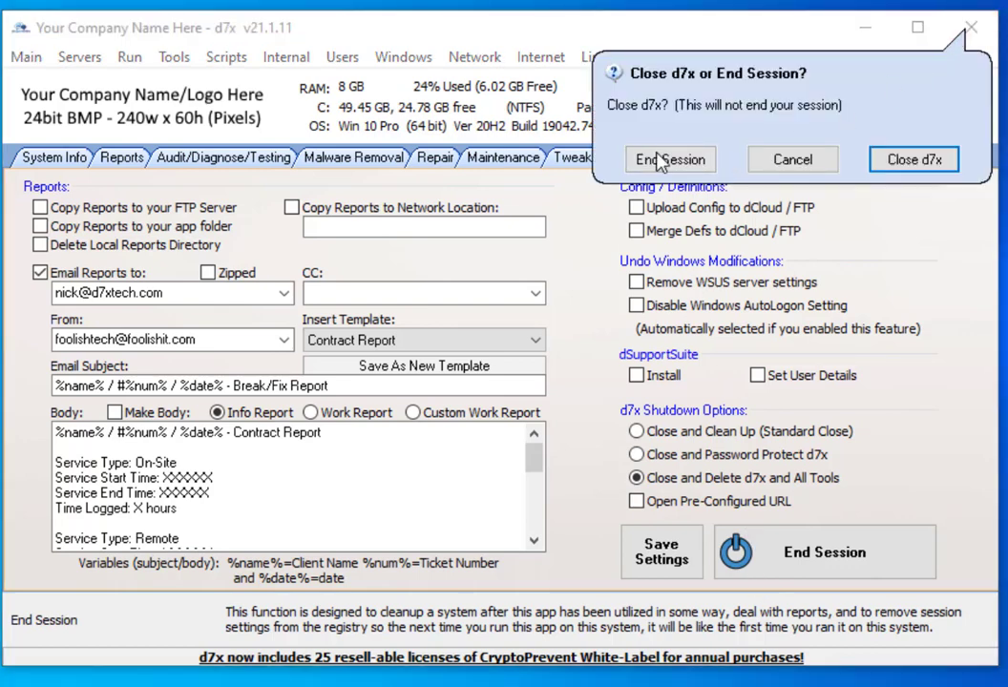
pyautogui.click(681, 165)
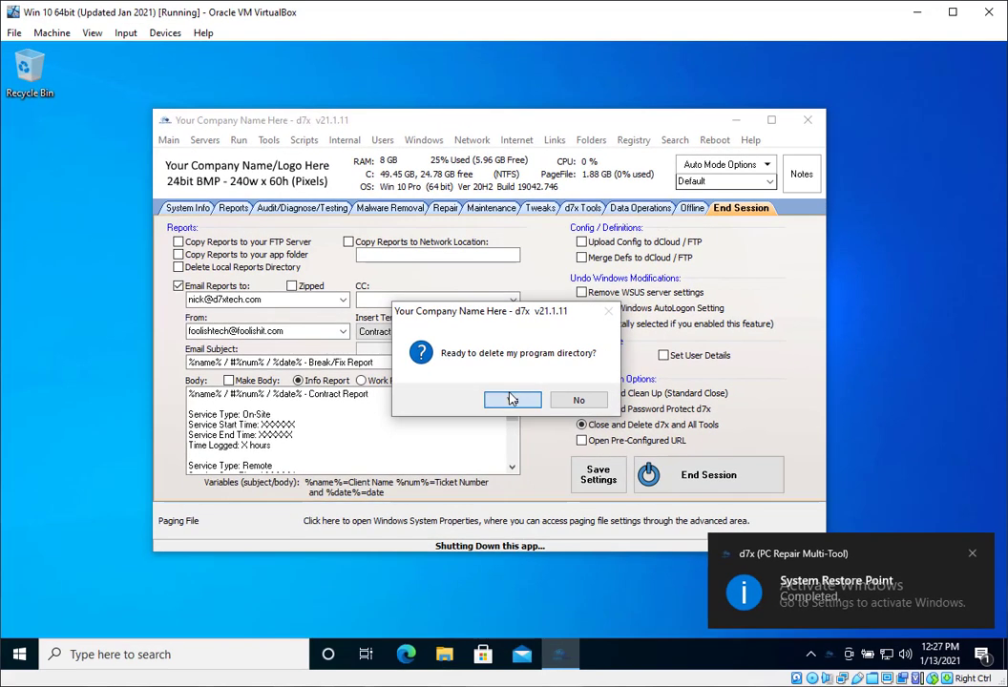
pyautogui.click(514, 404)
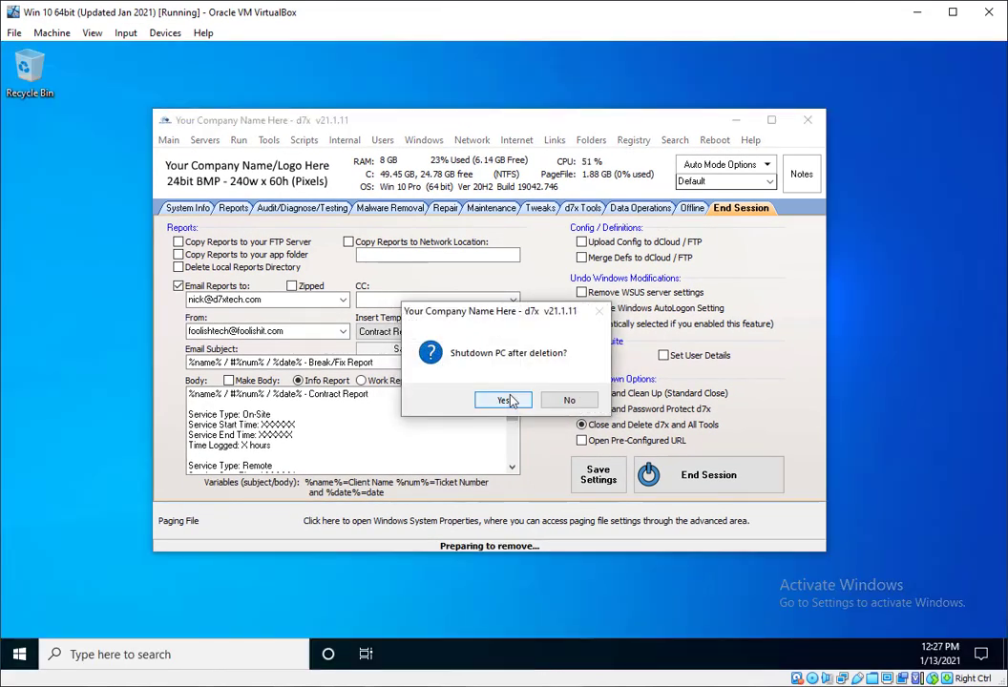
pyautogui.click(562, 401)
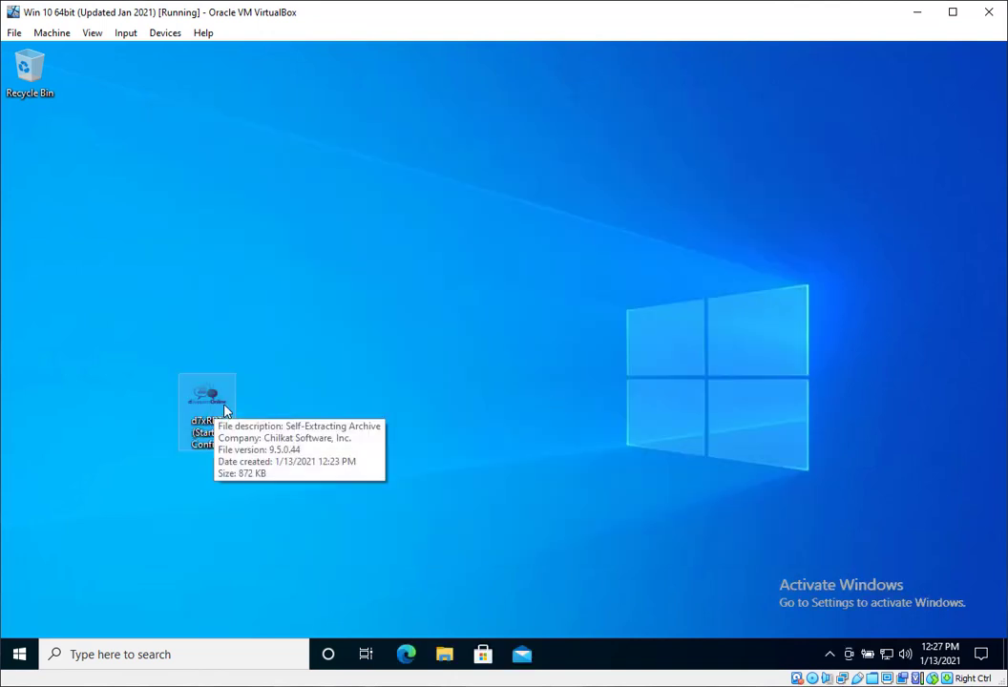